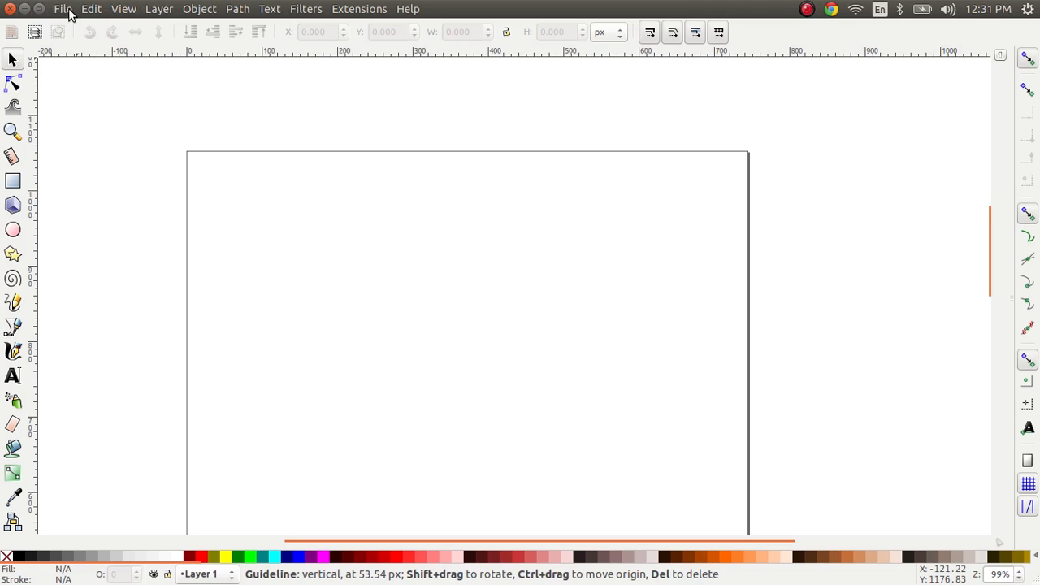
Open the document properties and create a new rectangular grid for the page
click(63, 9)
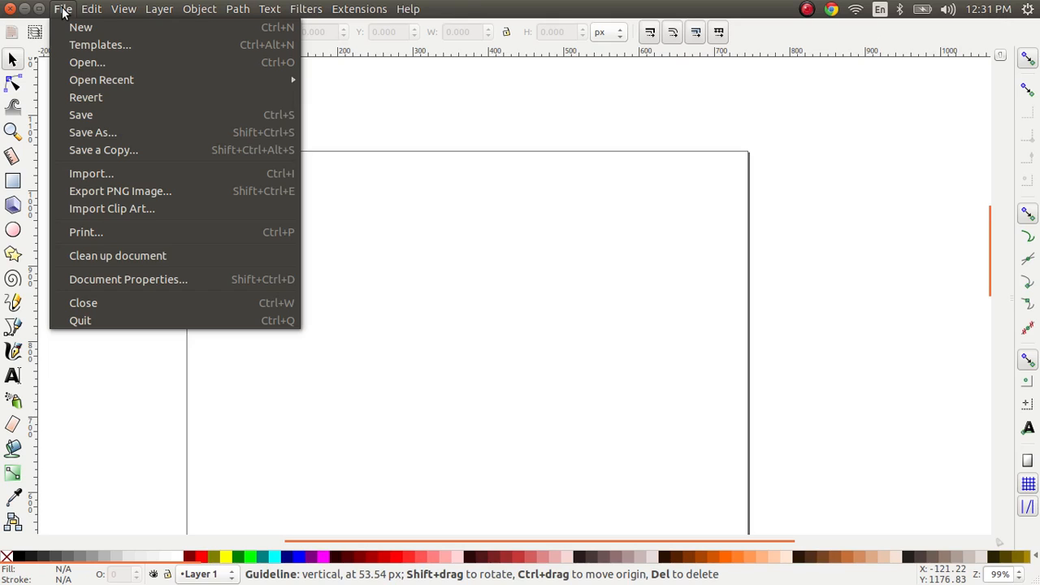
click(101, 279)
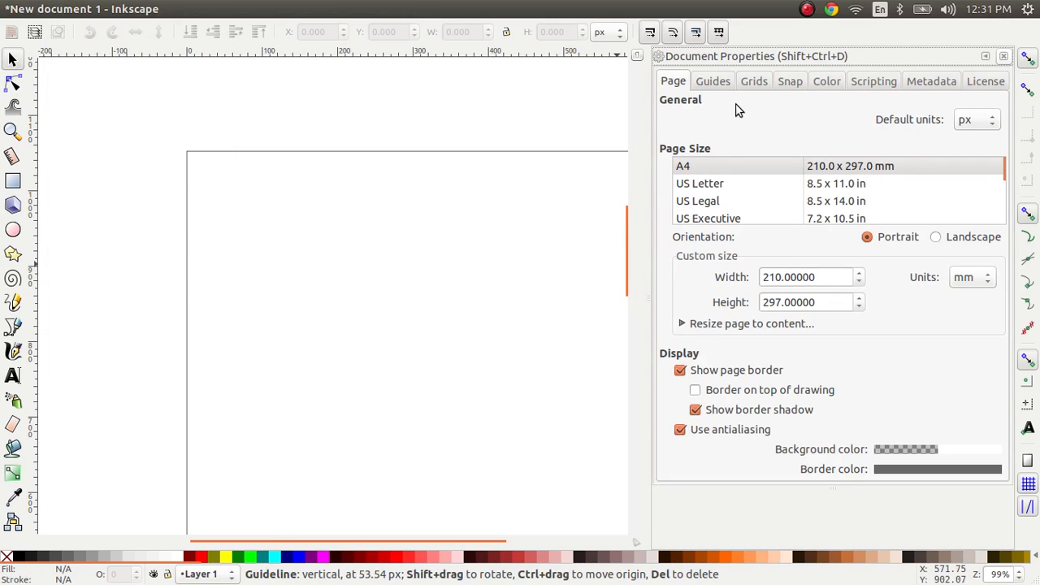
click(752, 85)
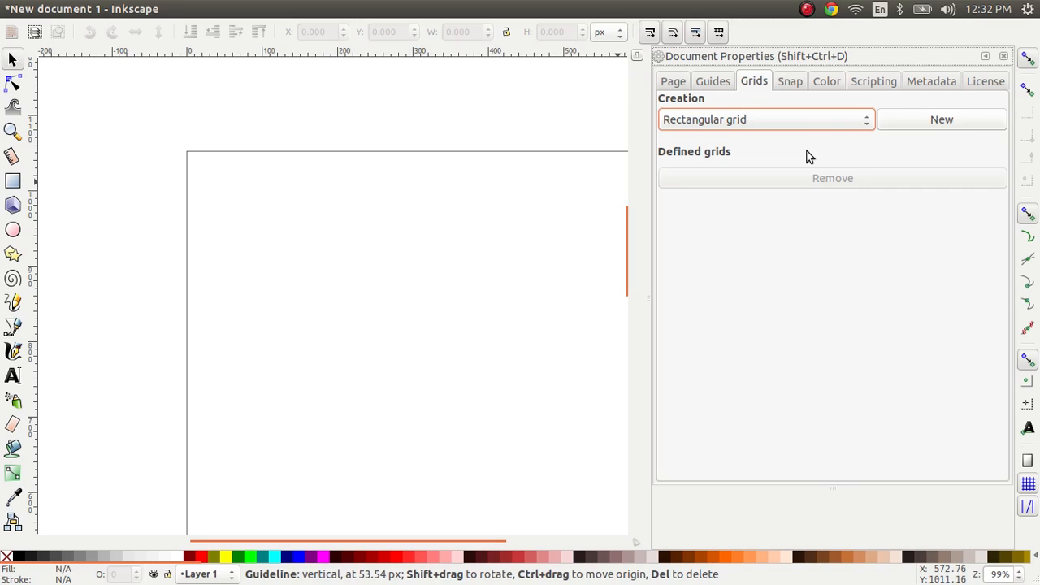
click(859, 119)
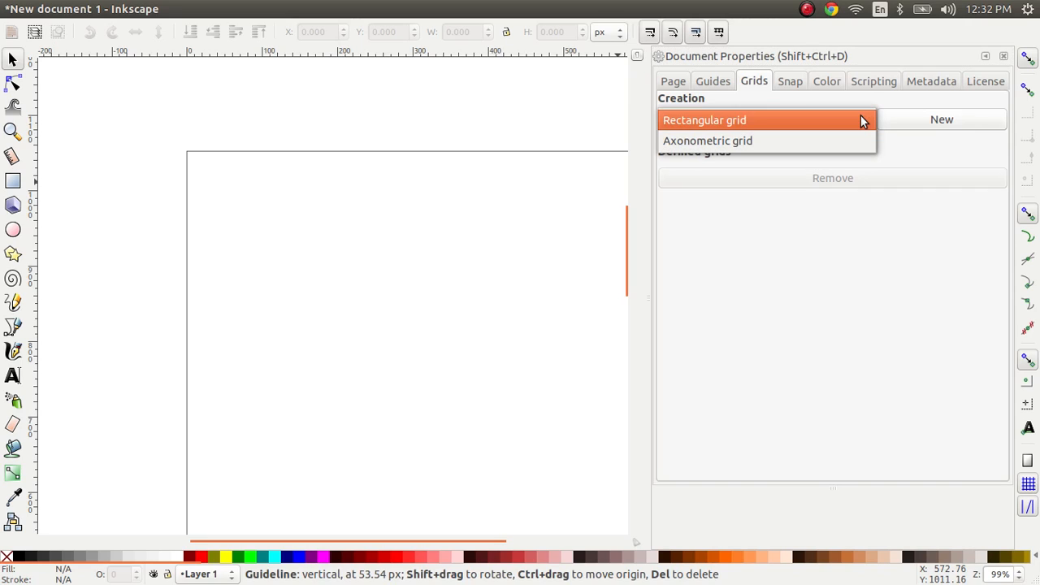
click(892, 144)
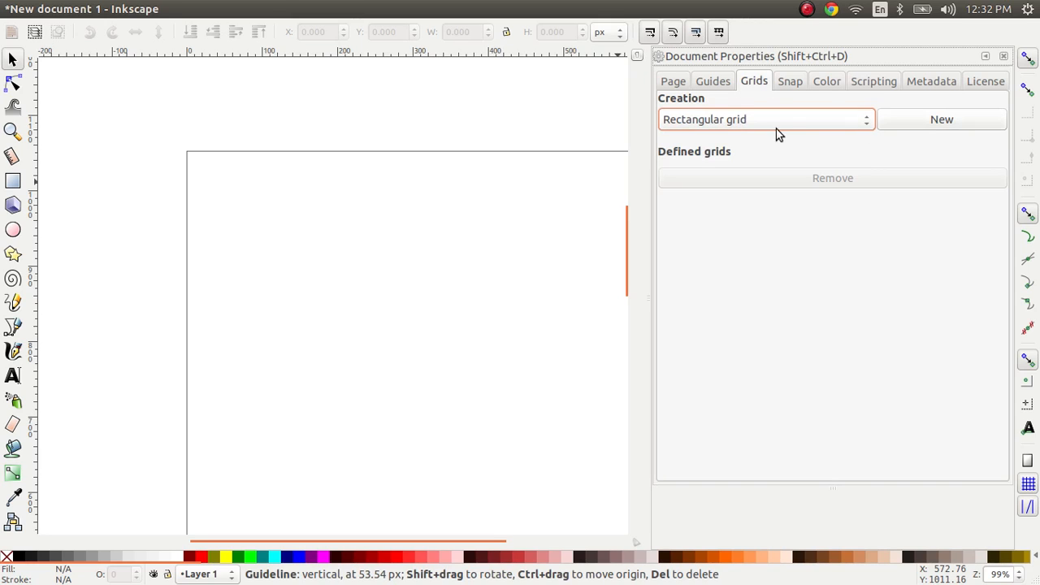
click(939, 122)
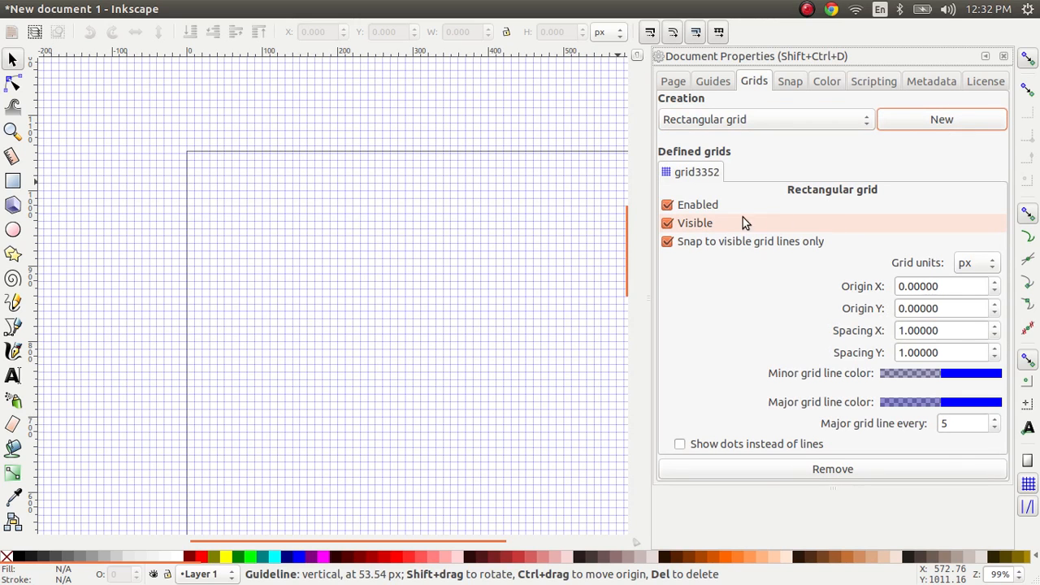
Examine the grid's minor and major lines on the page at different magnifications against its Spacing X setting
scroll(528, 227, down, 3)
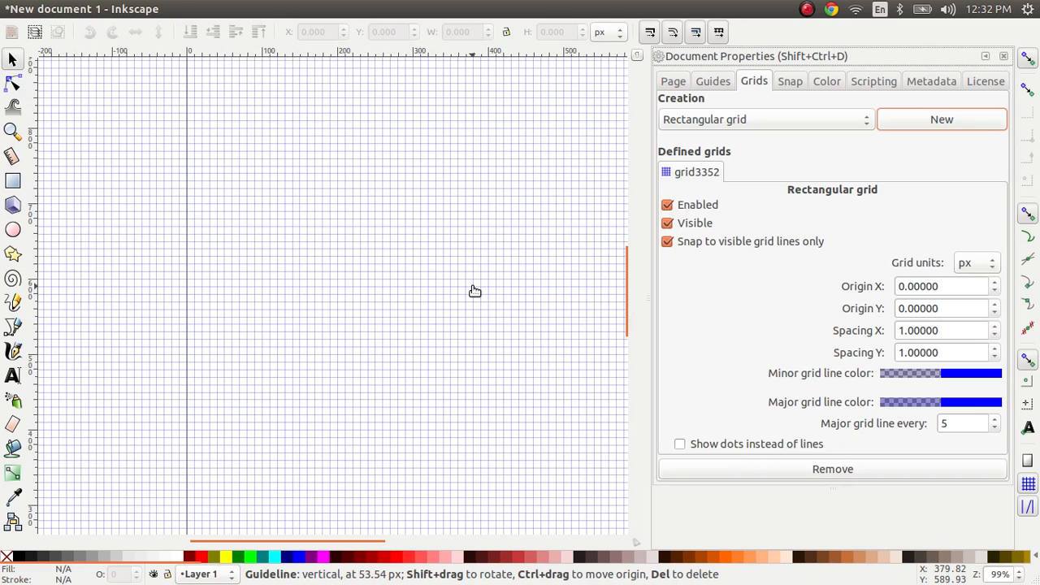
scroll(475, 291, down, 3)
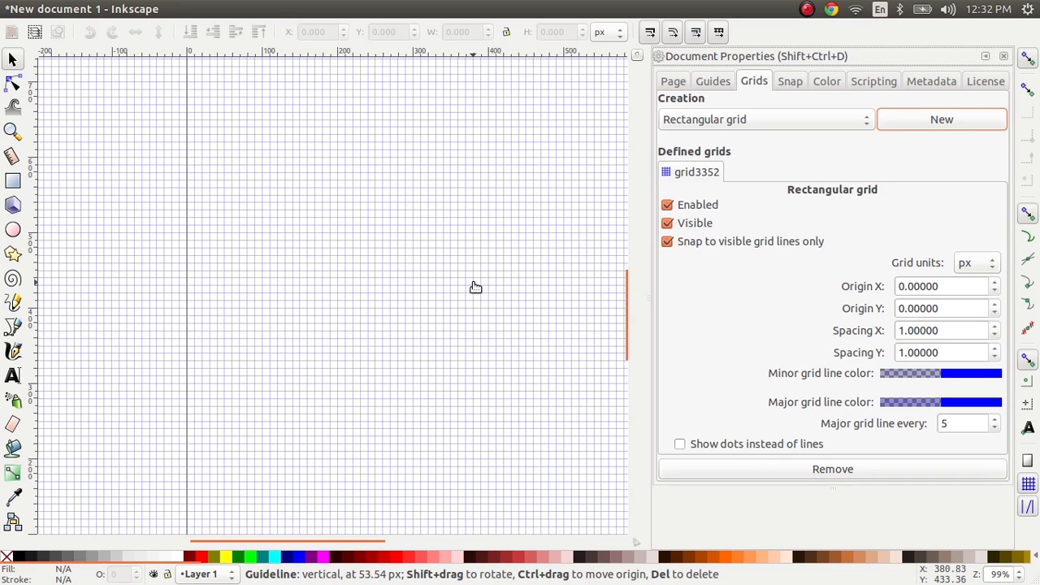
scroll(475, 287, down, 3)
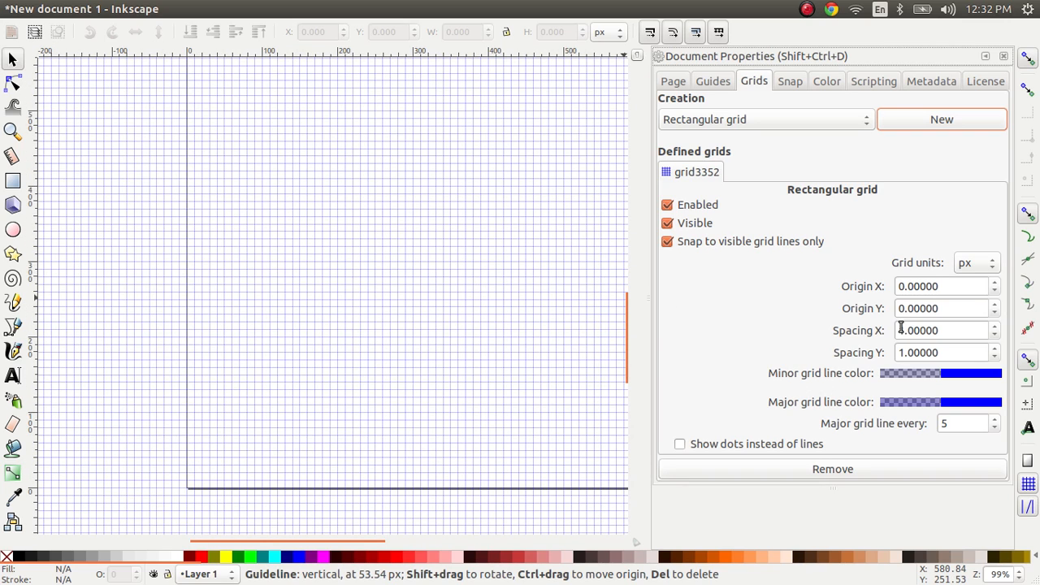
drag(905, 331, 899, 332)
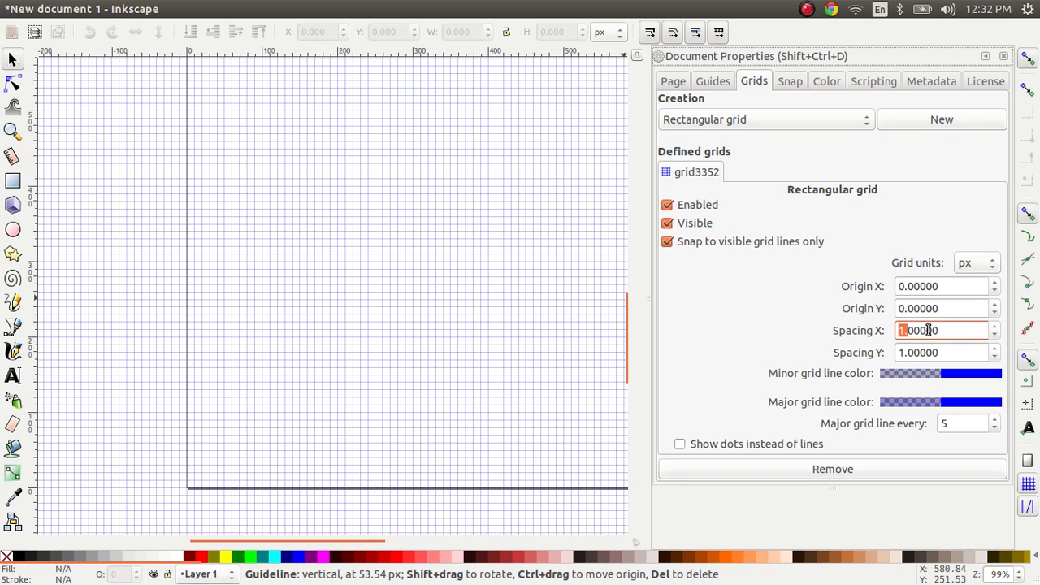
click(927, 330)
scroll(261, 486, up, 7)
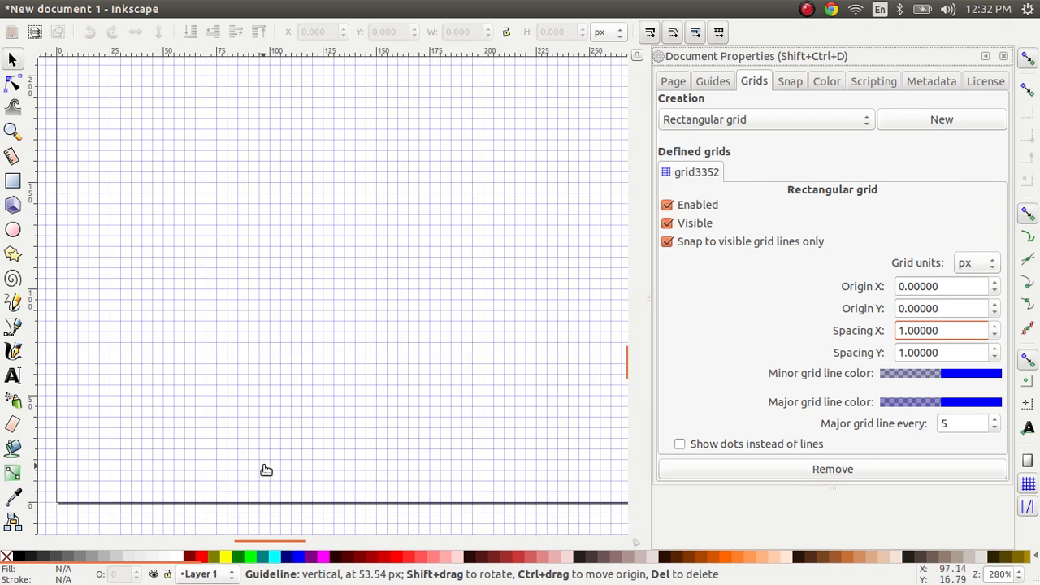
scroll(303, 455, up, 3)
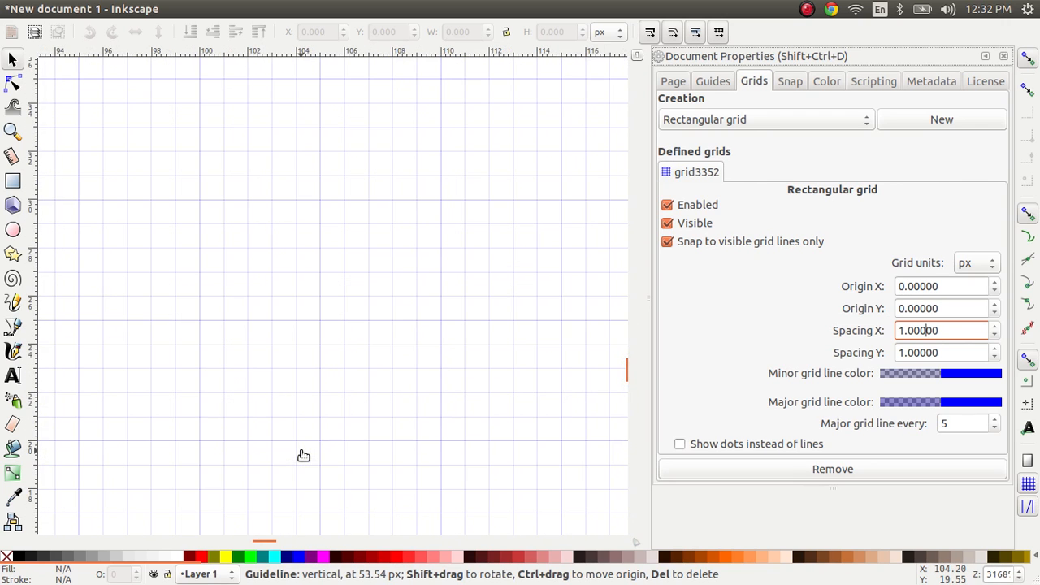
scroll(249, 413, up, 3)
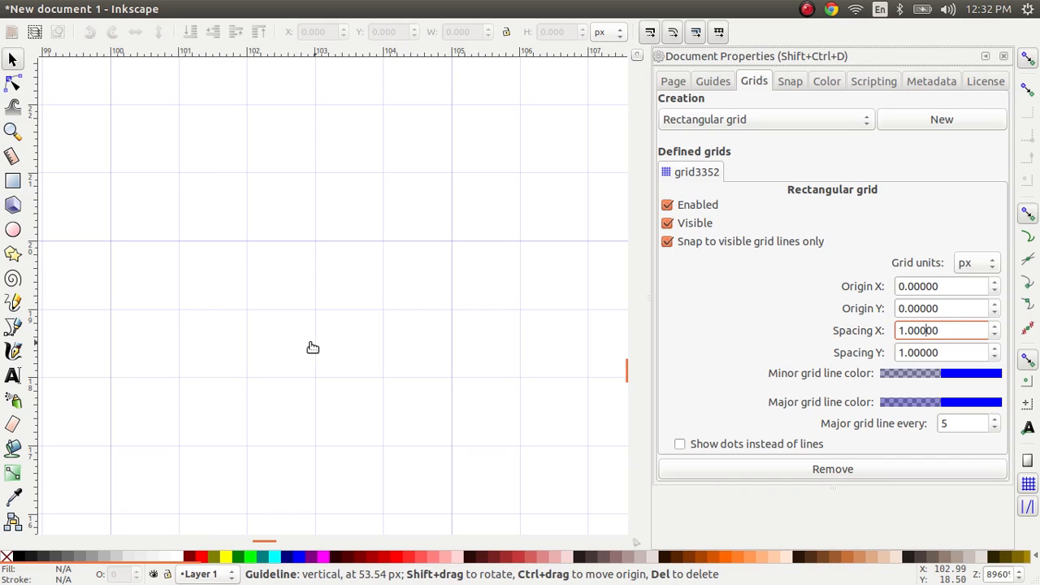
drag(904, 330, 942, 330)
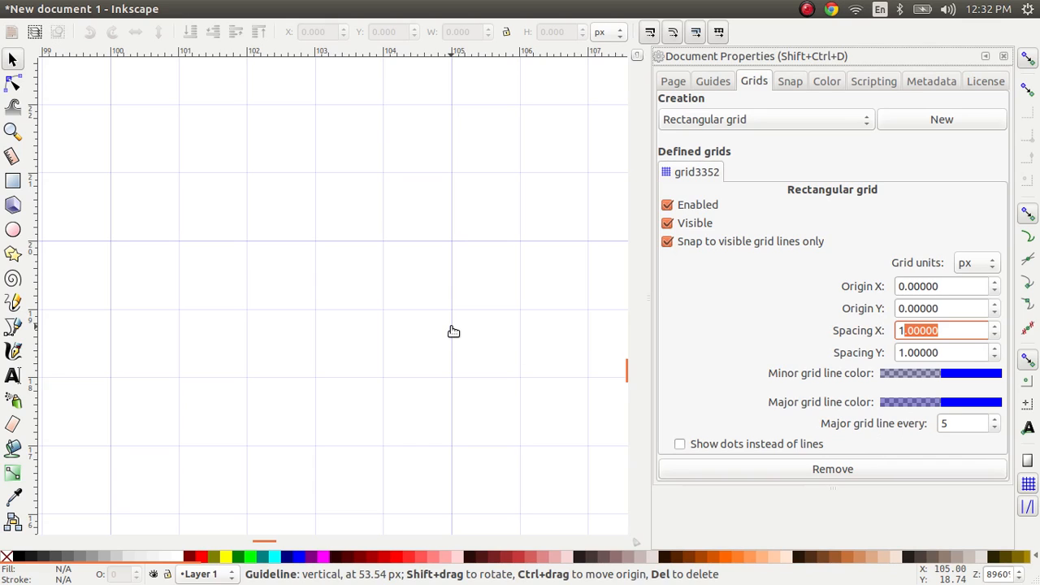
scroll(353, 306, down, 1)
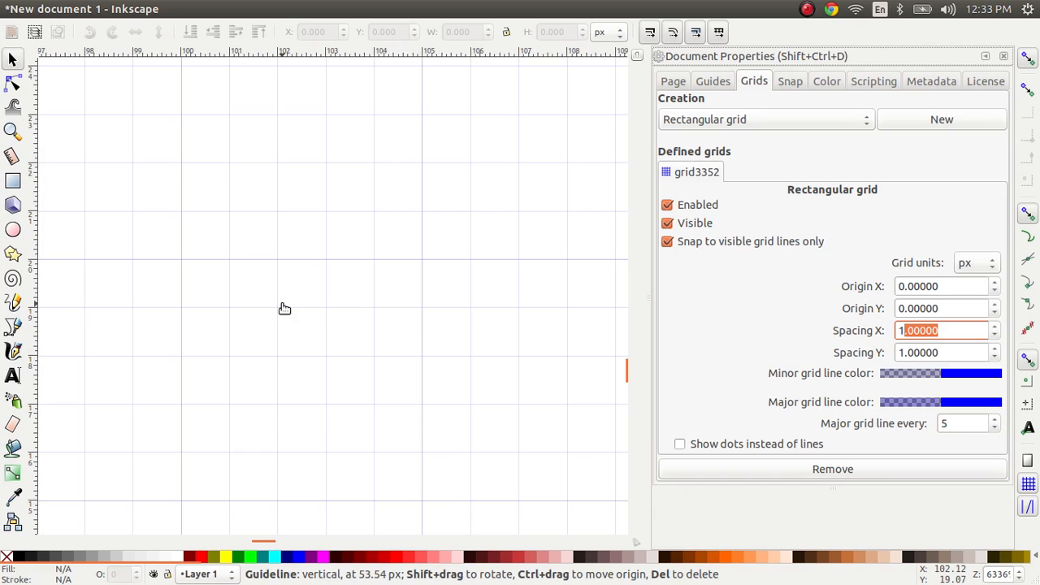
scroll(333, 331, down, 1)
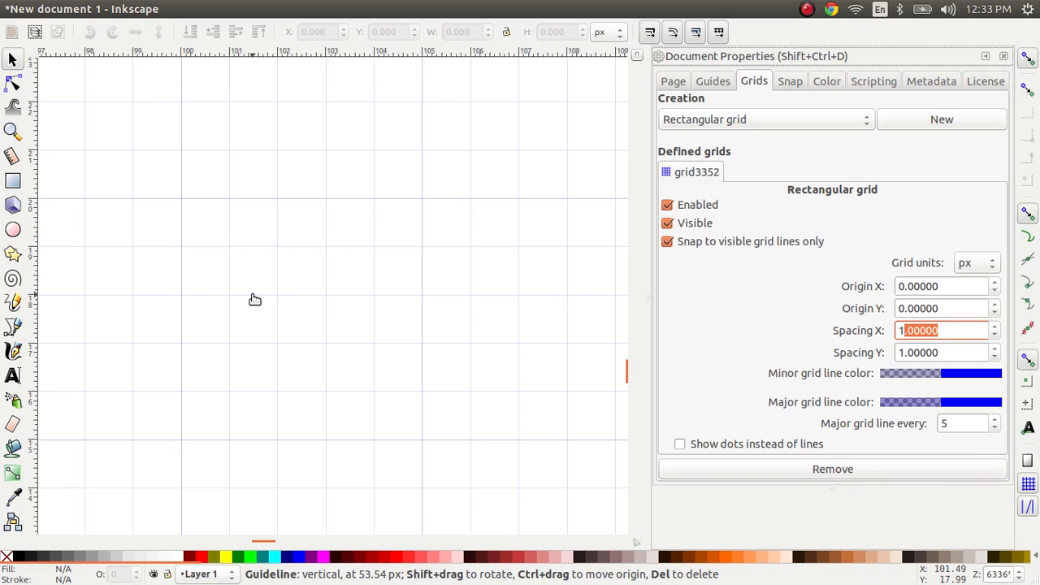
scroll(256, 298, down, 1)
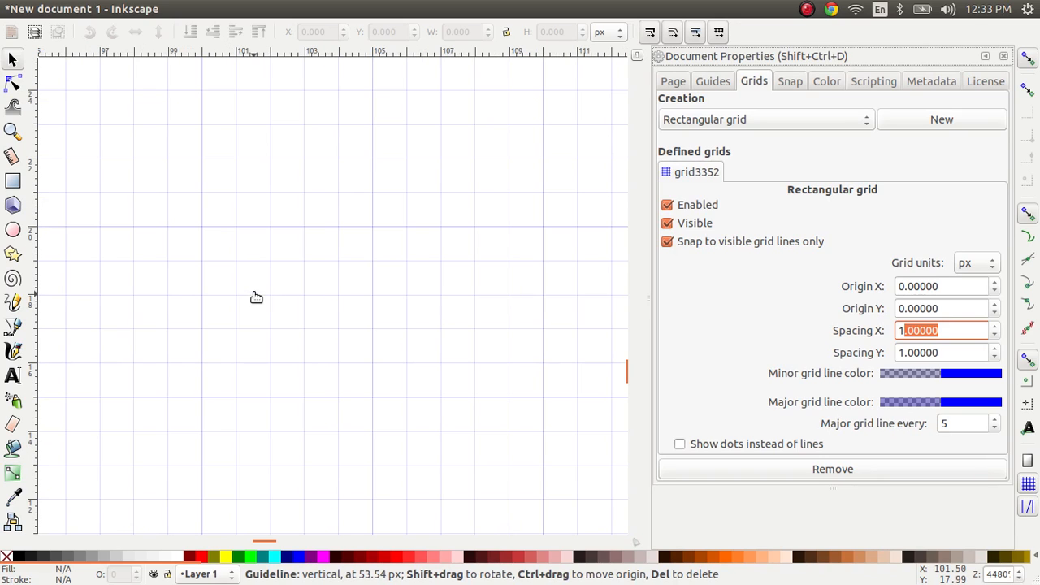
Make the minor grid lines fully transparent by setting their colour's alpha to 0
click(888, 378)
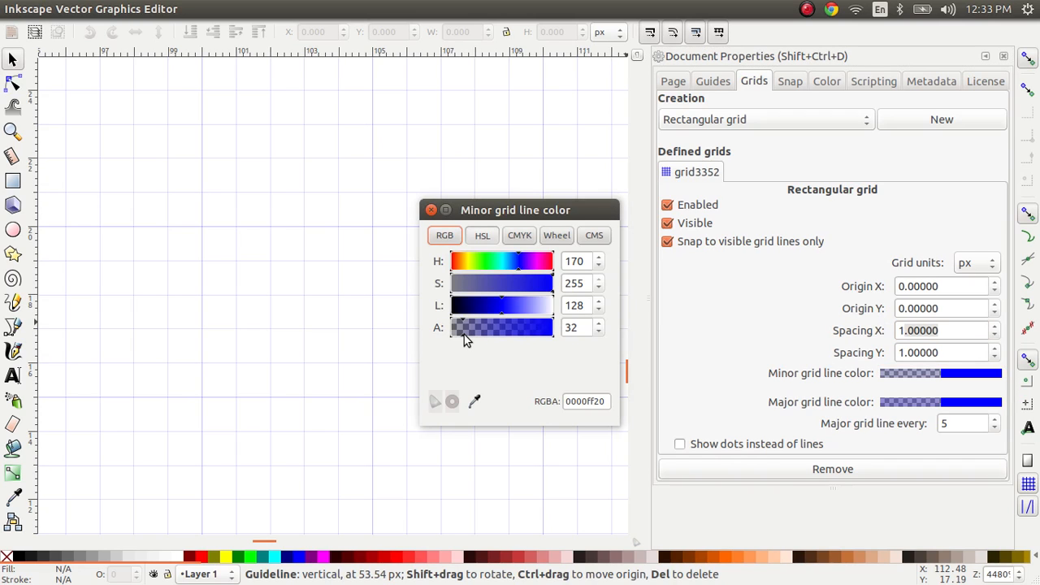
drag(464, 334, 450, 337)
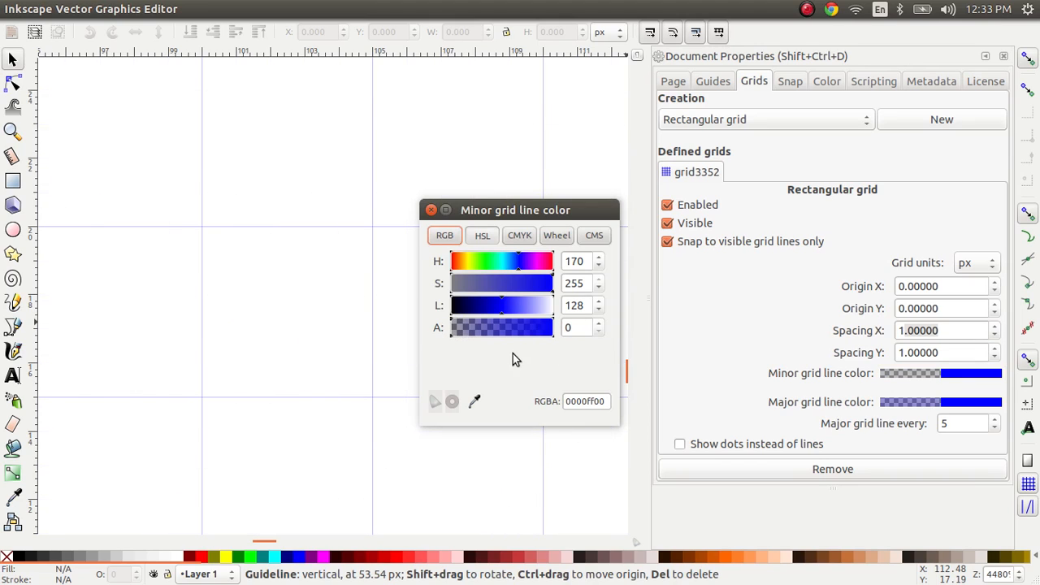
click(430, 210)
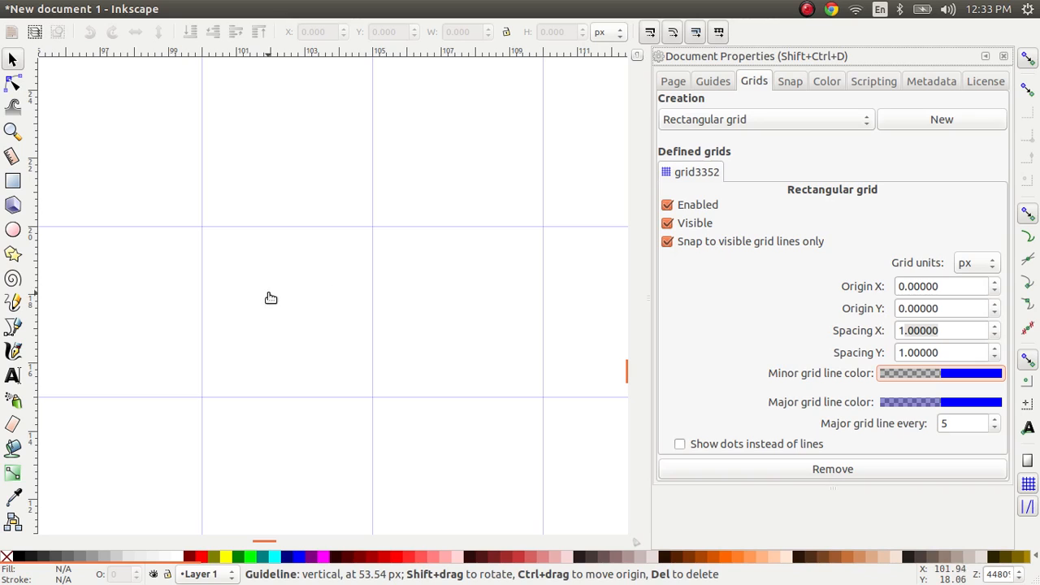
Set the first grid's major grid line interval to every 20 lines
click(905, 333)
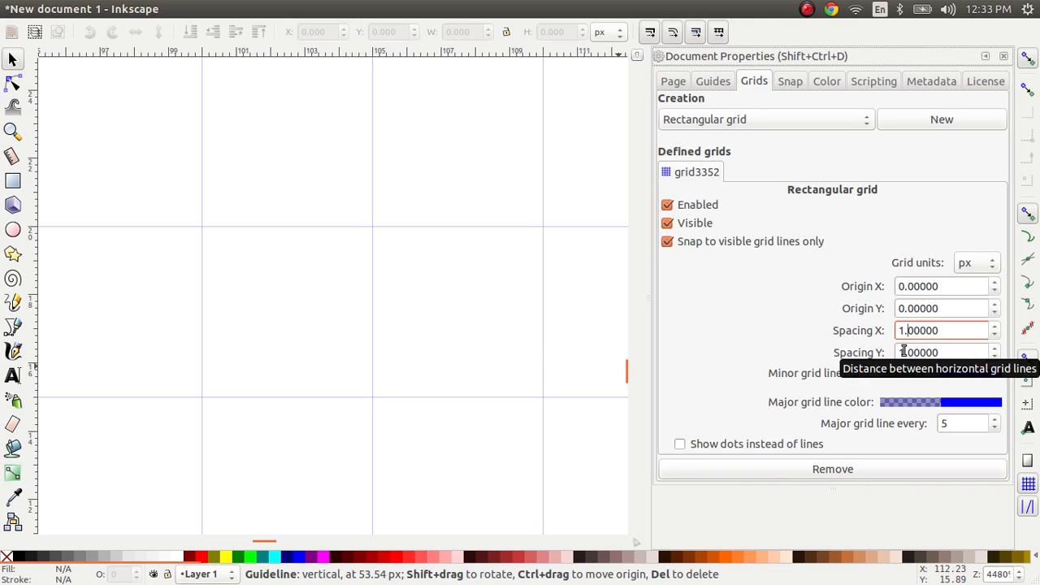
drag(903, 333, 891, 336)
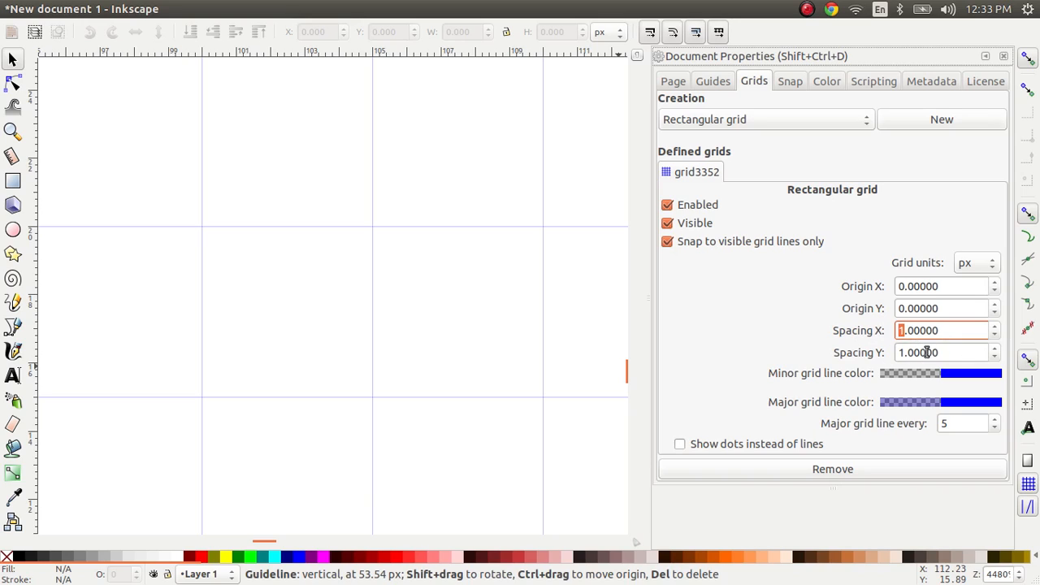
click(950, 423)
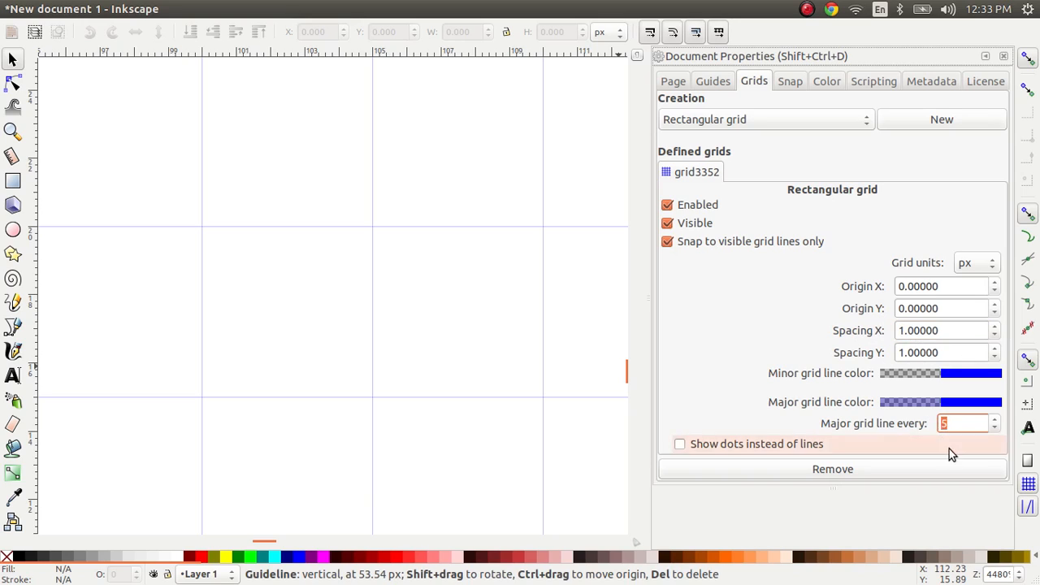
text(20)
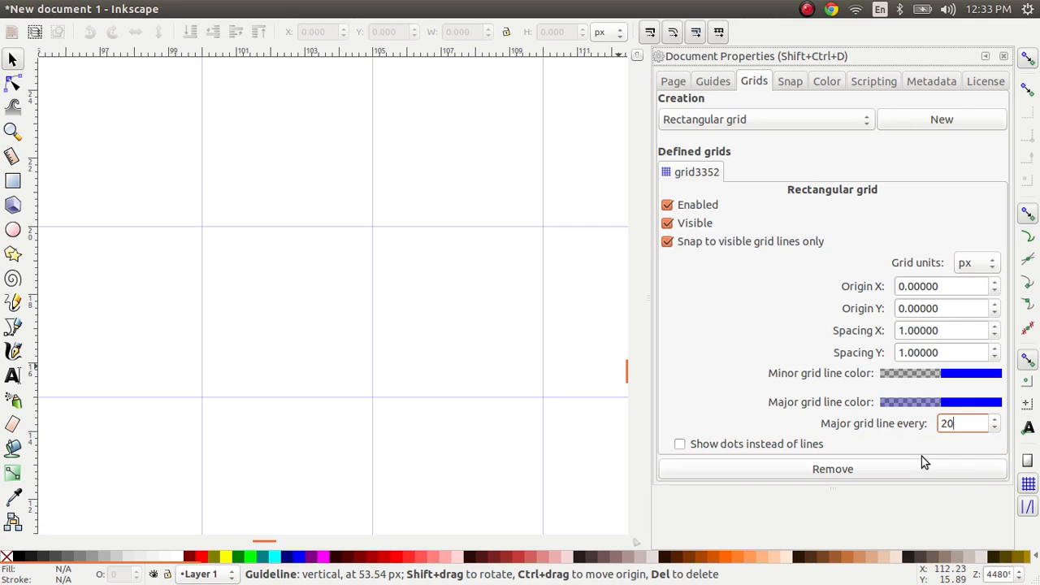
key(Return)
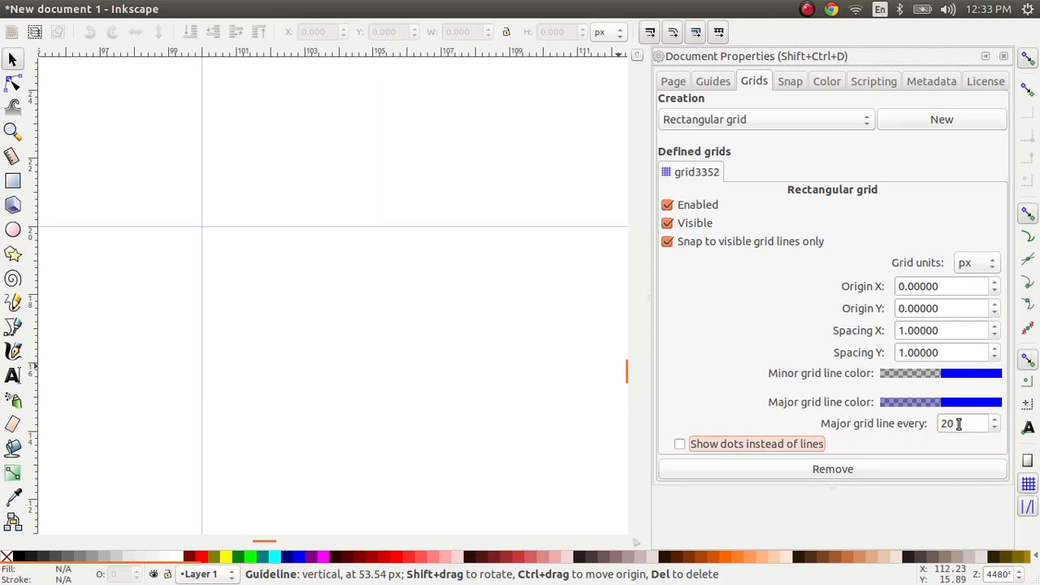
Examine the spacing of the major grid lines across the page against the rulers
scroll(577, 391, down, 3)
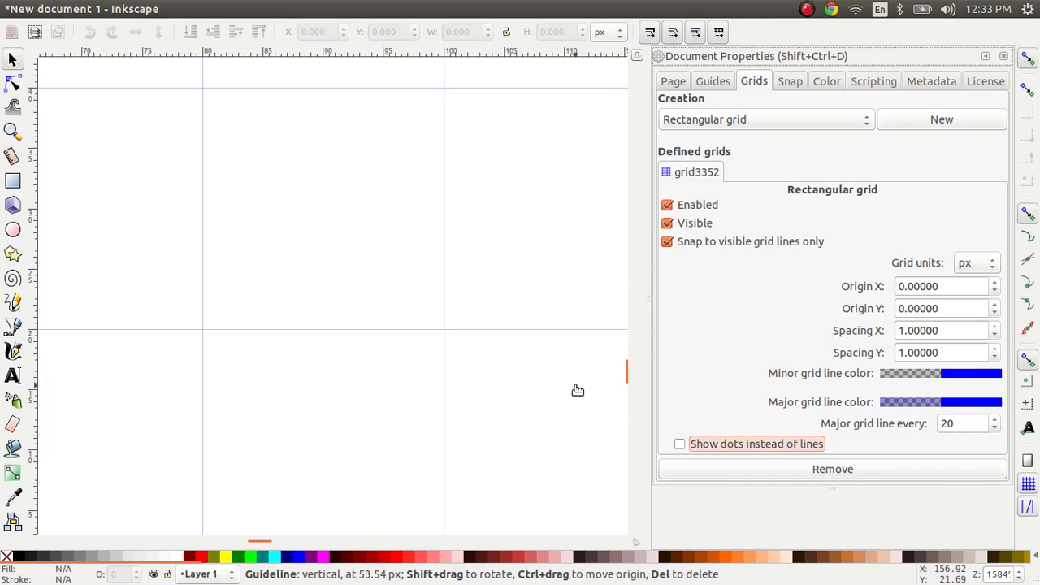
scroll(528, 355, down, 2)
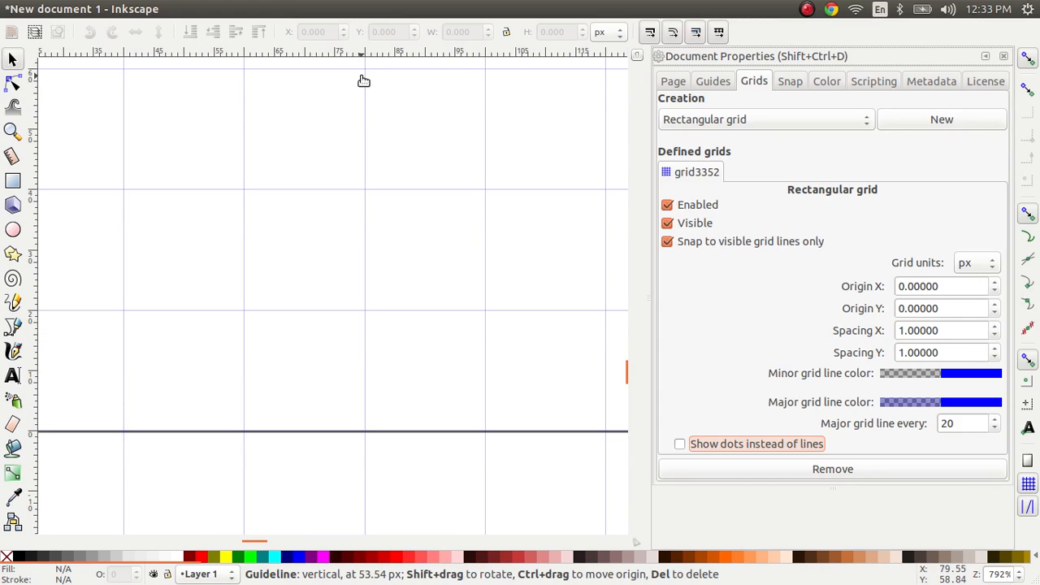
scroll(295, 73, up, 1)
scroll(357, 154, left, 2)
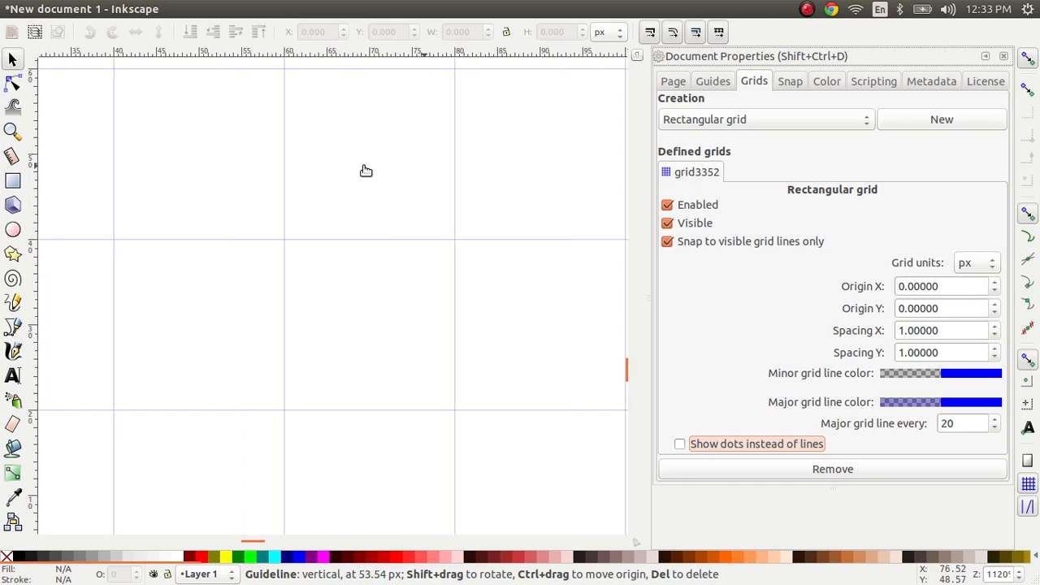
scroll(366, 171, left, 1)
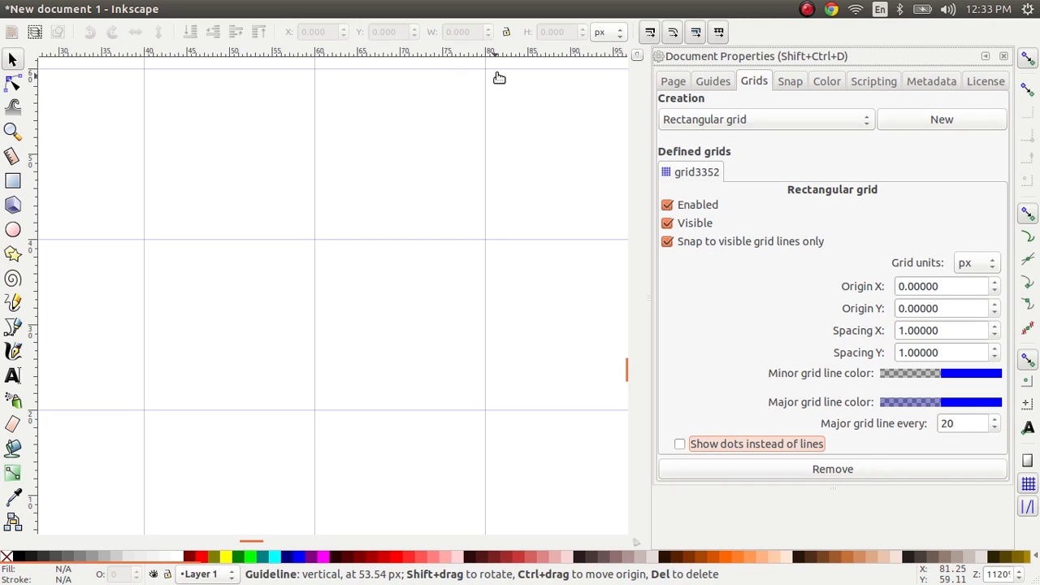
scroll(499, 158, down, 4)
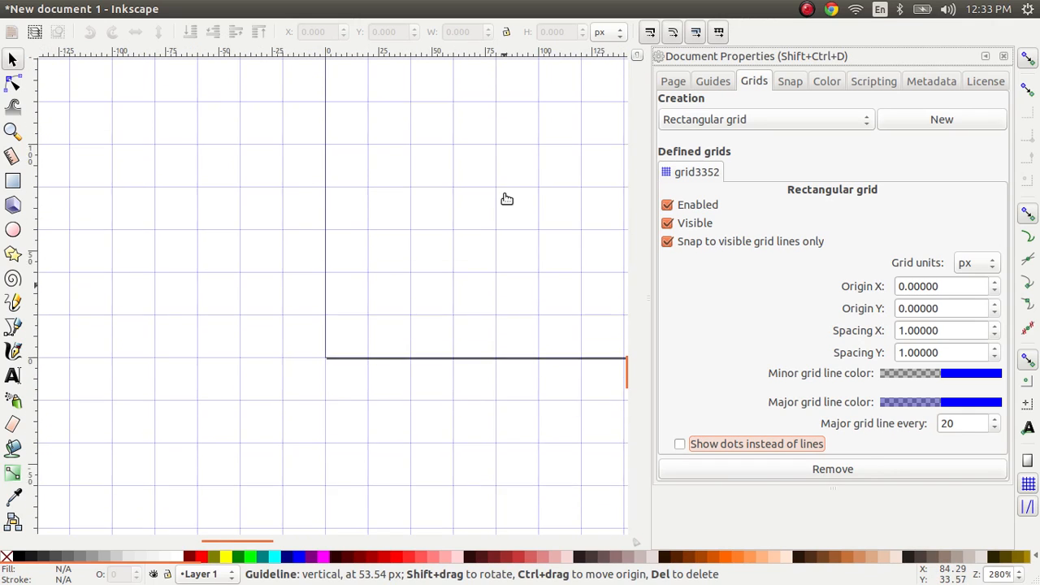
scroll(504, 200, up, 1)
scroll(501, 203, right, 5)
scroll(462, 221, down, 1)
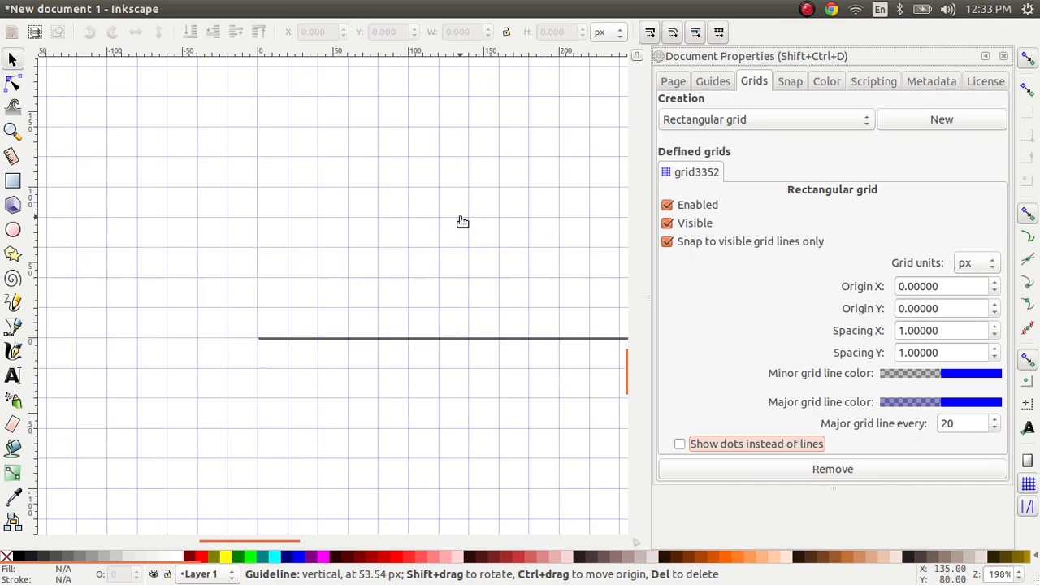
scroll(463, 222, down, 1)
scroll(462, 223, right, 4)
scroll(462, 229, up, 5)
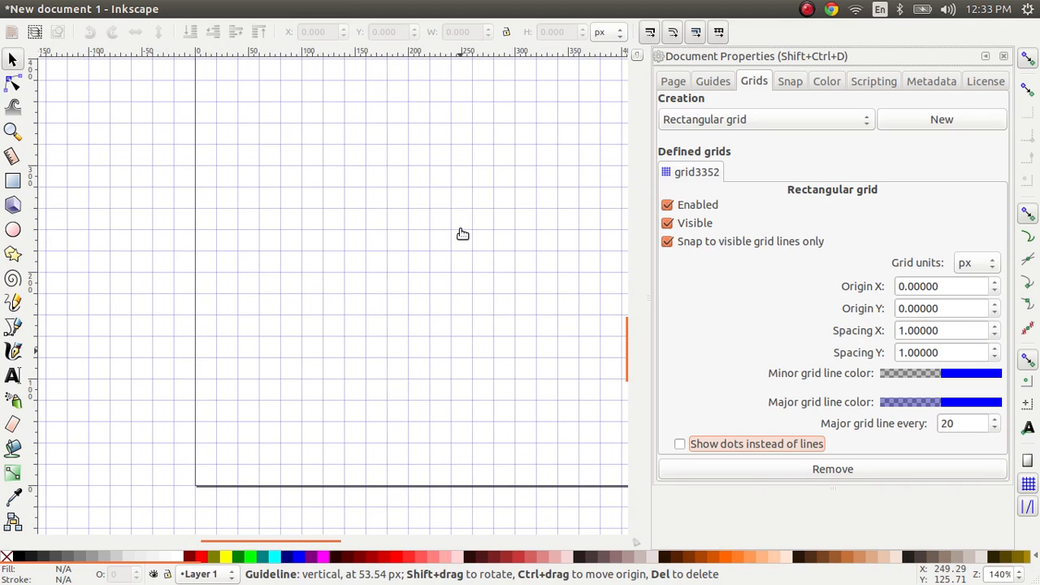
scroll(463, 234, right, 3)
scroll(462, 234, up, 2)
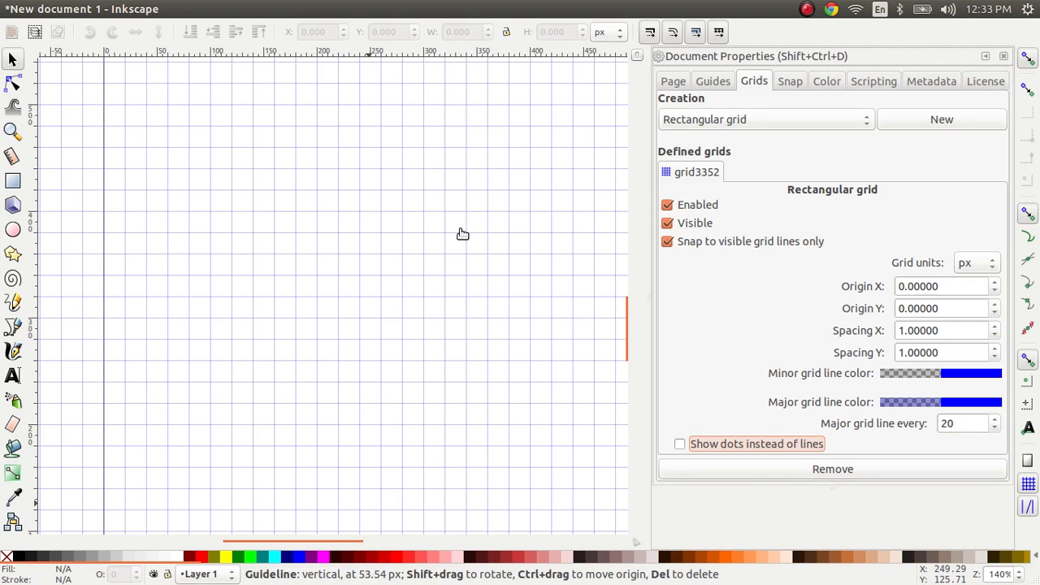
Add a second rectangular grid and compare its settings with those of the first grid
click(898, 132)
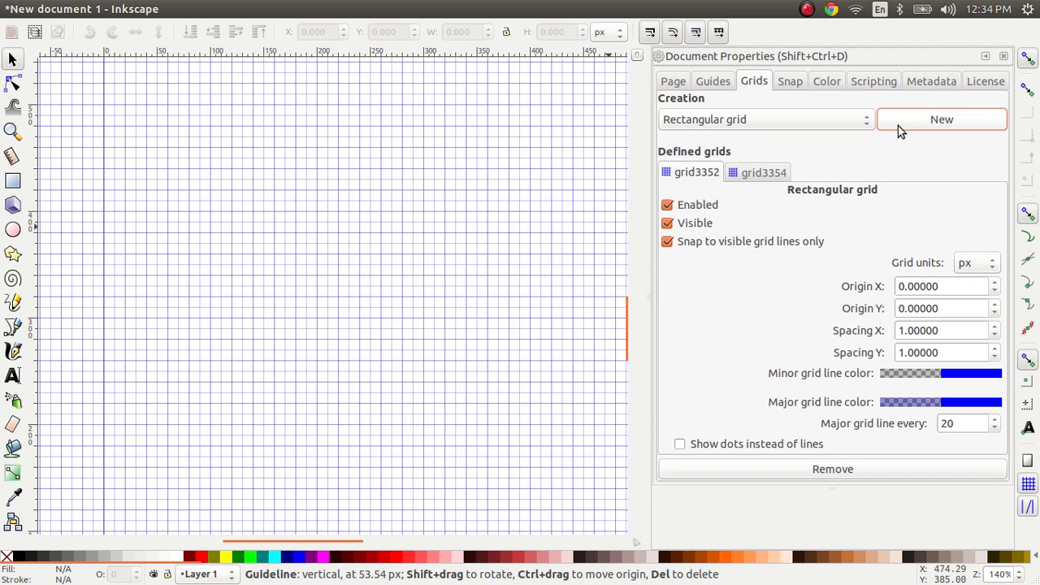
click(749, 179)
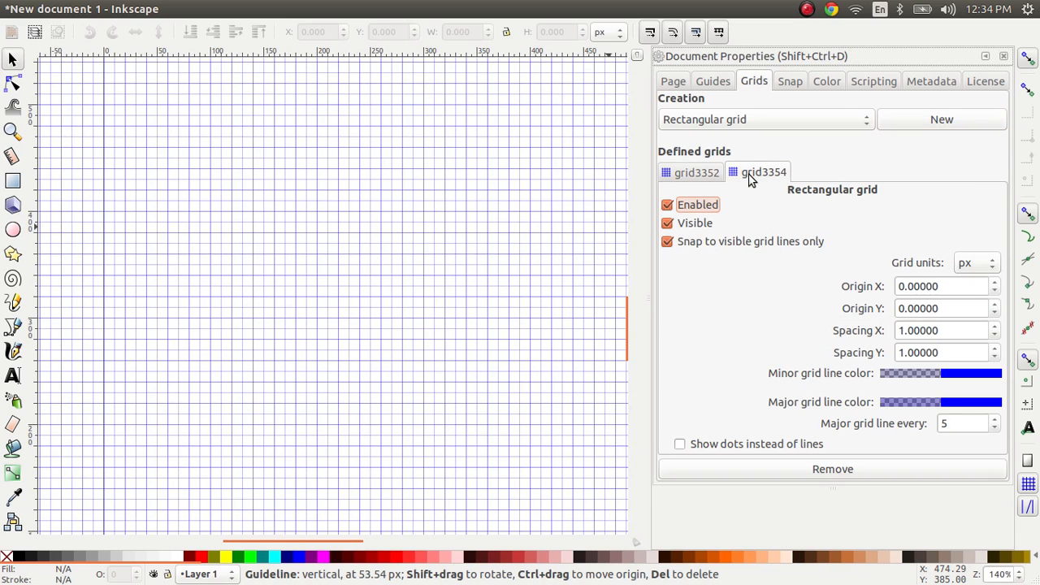
click(704, 179)
click(748, 178)
click(697, 180)
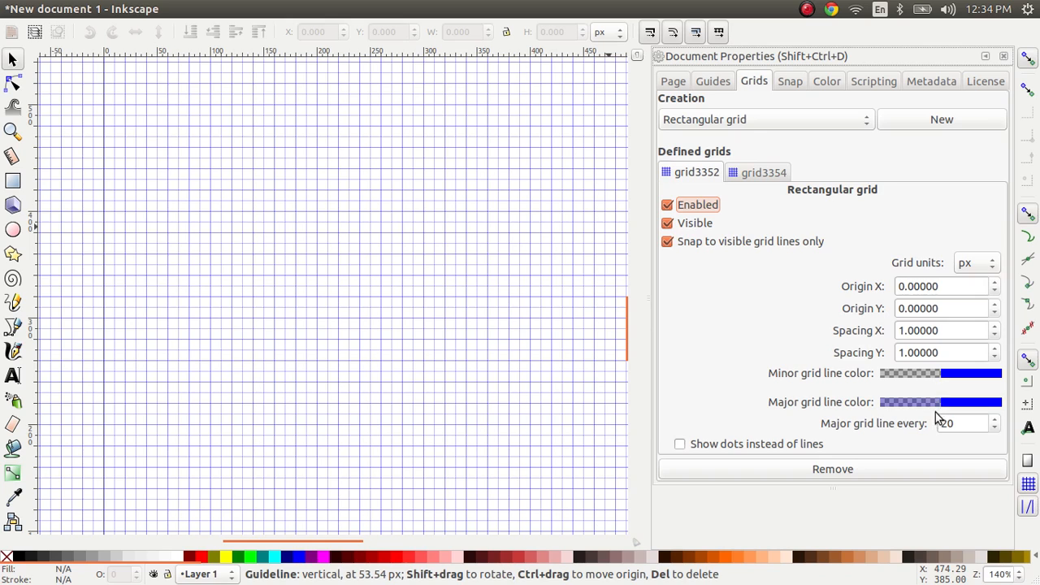
click(779, 172)
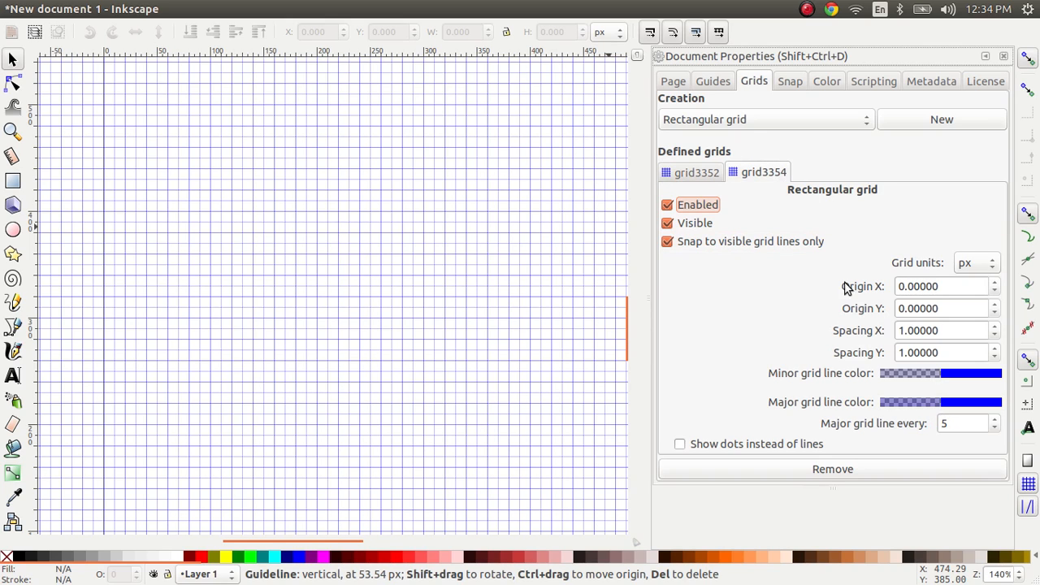
Switch the second grid's Visible and Enabled options off and back on
click(698, 225)
click(699, 226)
click(701, 208)
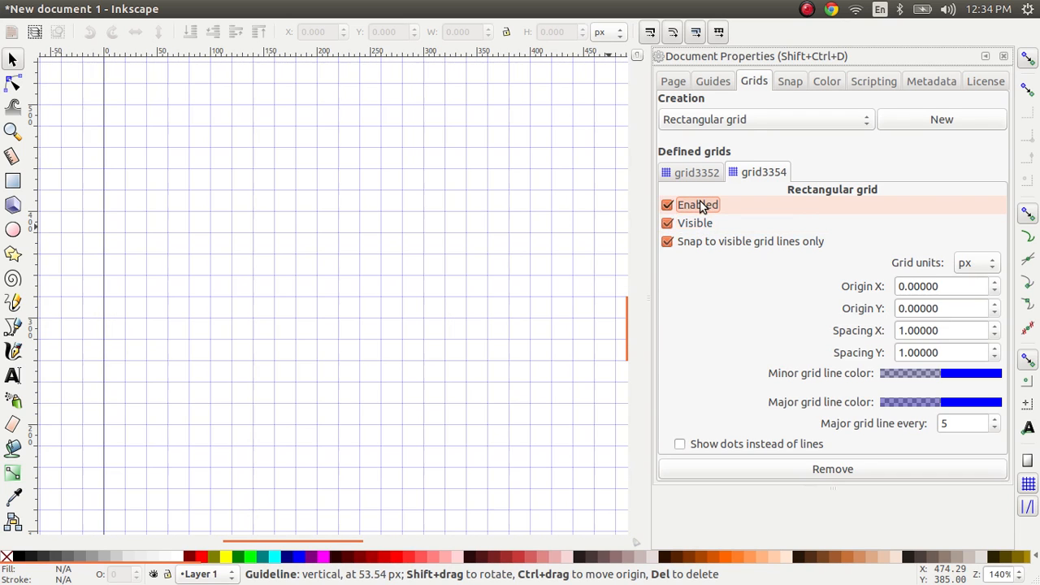
click(700, 209)
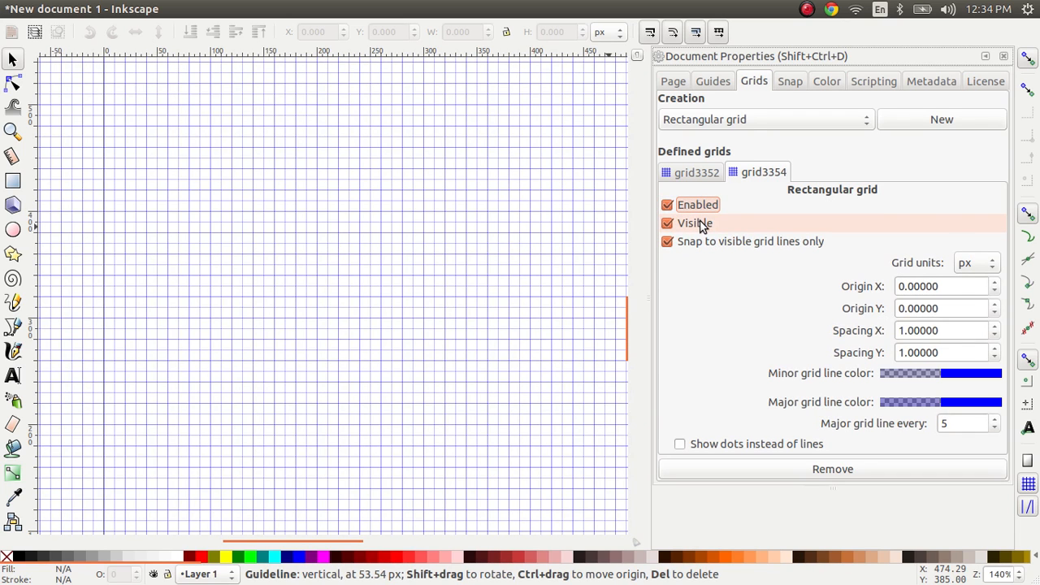